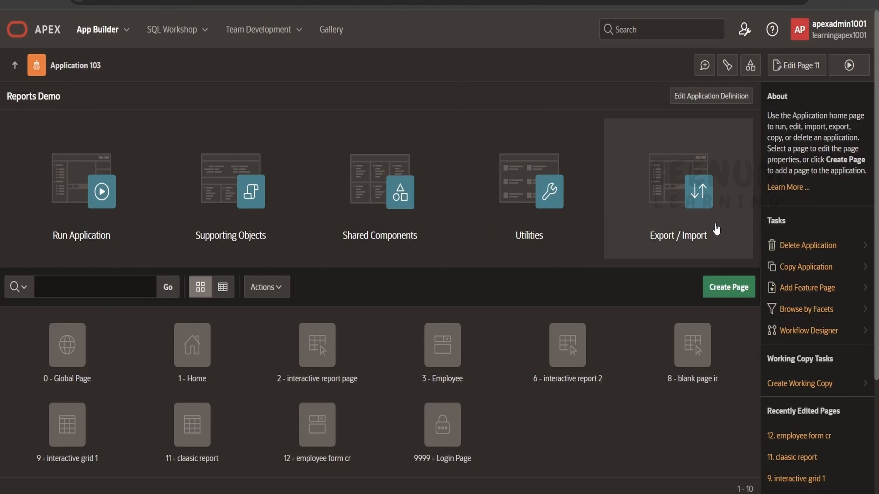
Step: Start a new Faceted Search page in the Reports Demo application
left_click(729, 288)
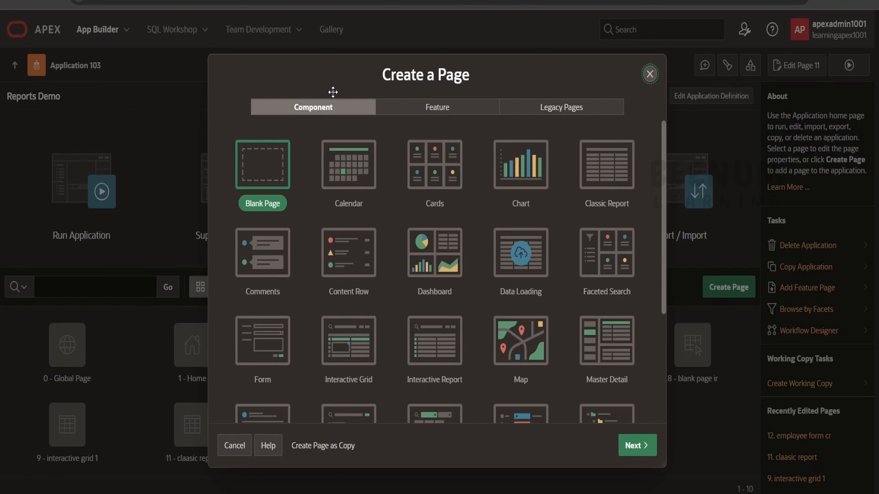
left_click(620, 265)
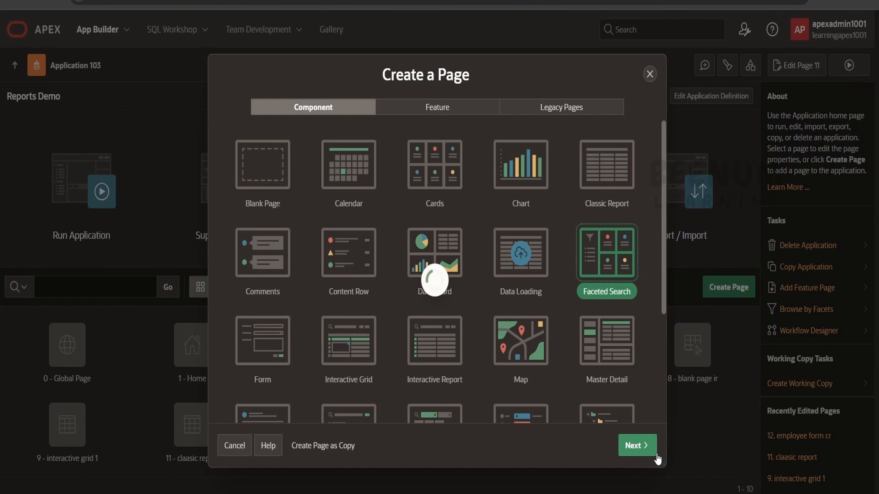
left_click(655, 455)
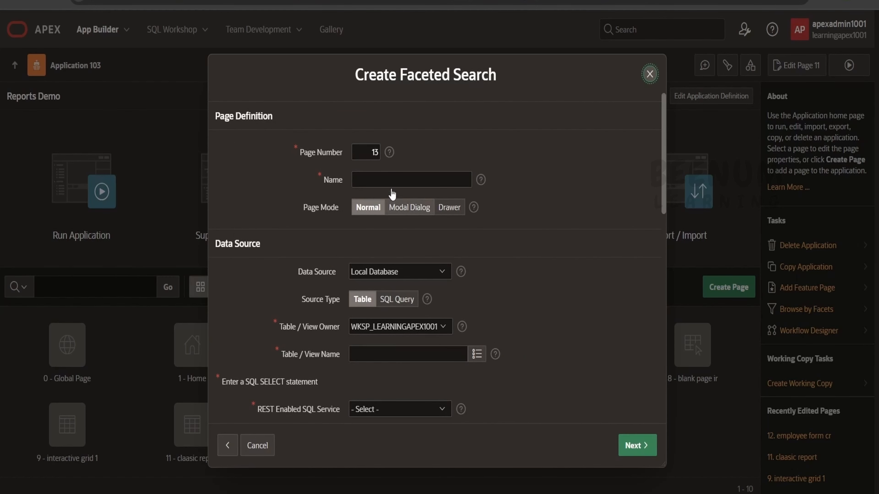
Step: Name the page facetedsearch and choose the EMP table as its data source
left_click(397, 180)
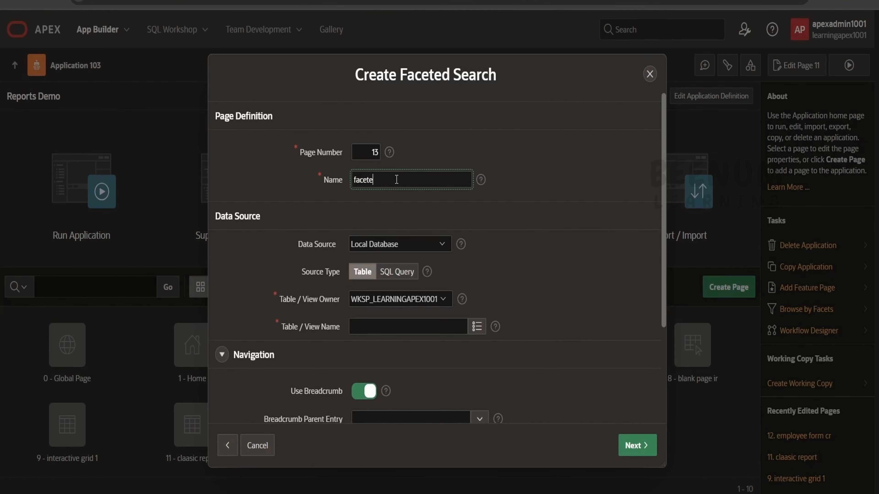
left_click(477, 326)
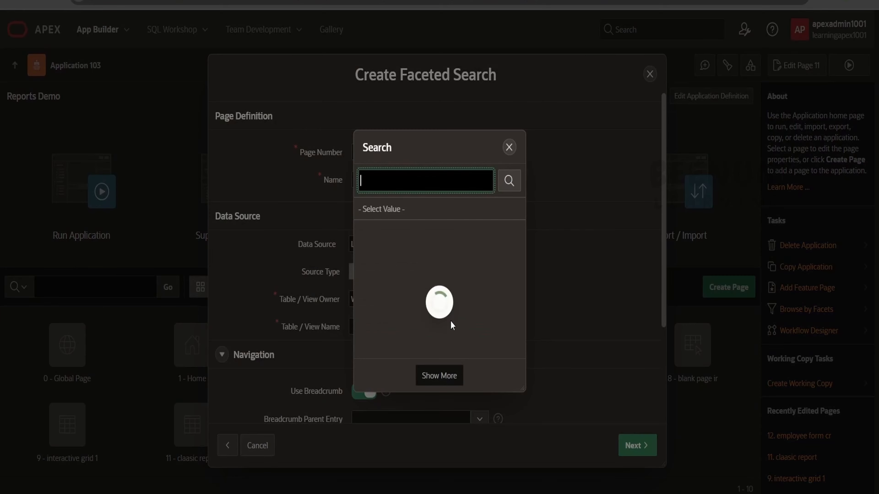
left_click(385, 254)
scroll(450, 292, "down", 4)
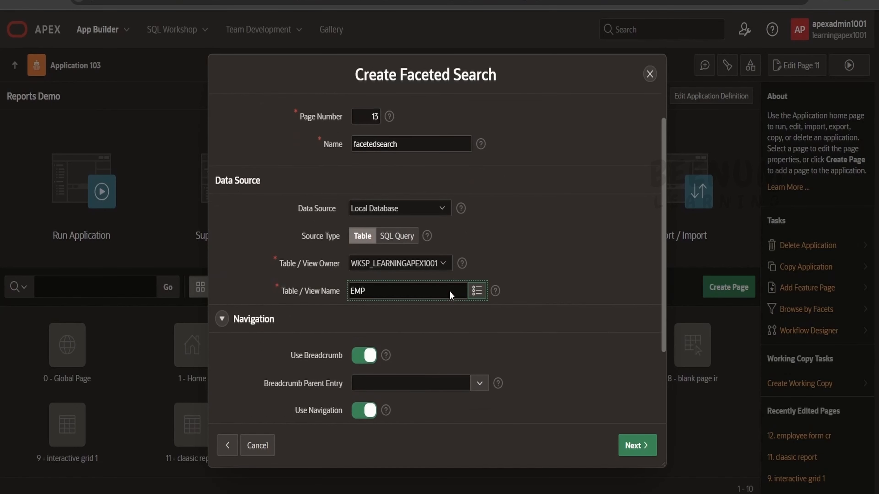
left_click(636, 446)
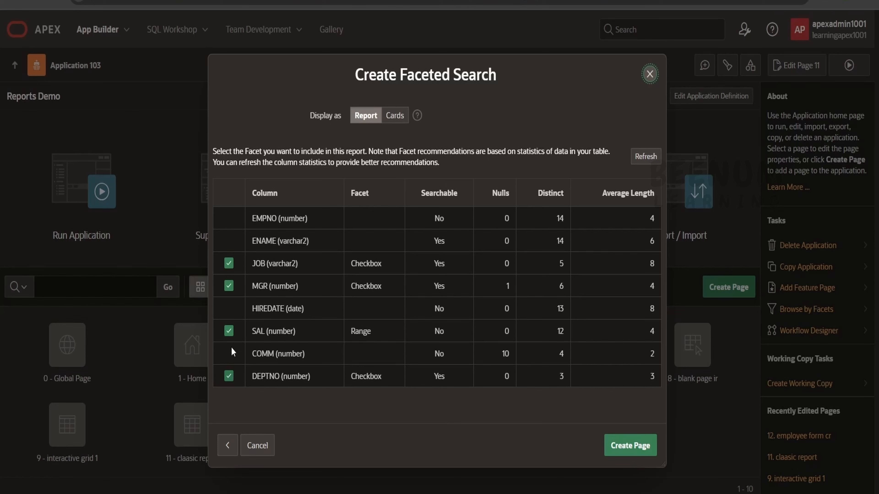
Step: Create the faceted search page without the SAL facet and run it
left_click(229, 332)
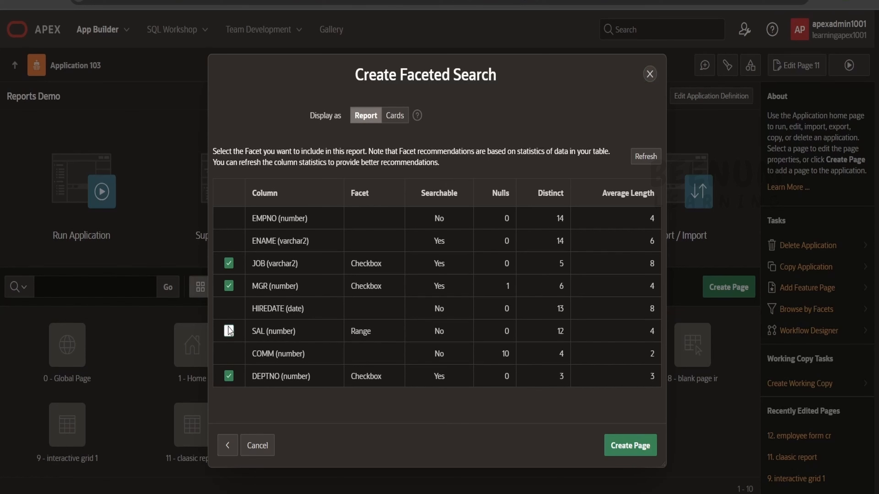
left_click(630, 446)
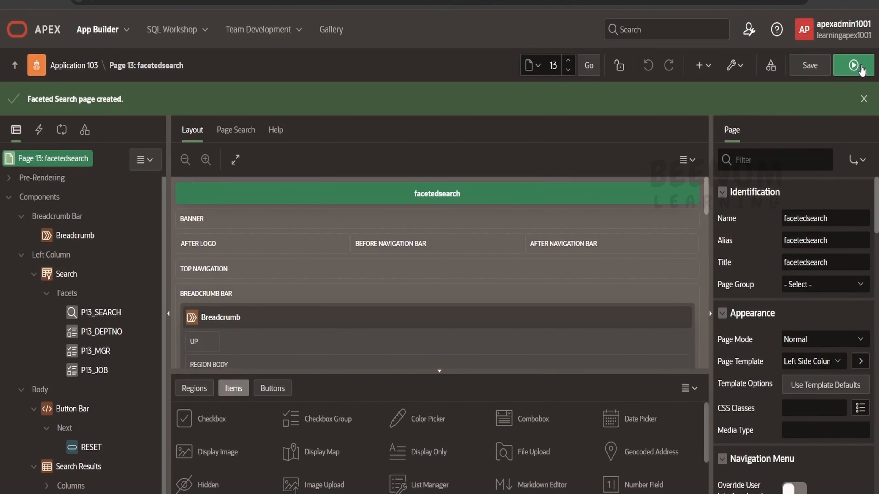
left_click(860, 65)
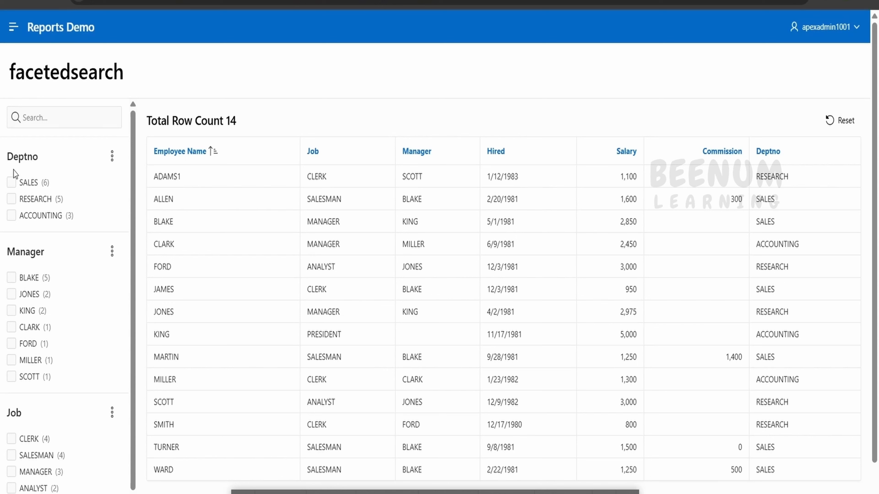
Step: Test the report's filters one at a time with department SALES, job SALESMAN and one manager, and reset them
left_click(33, 122)
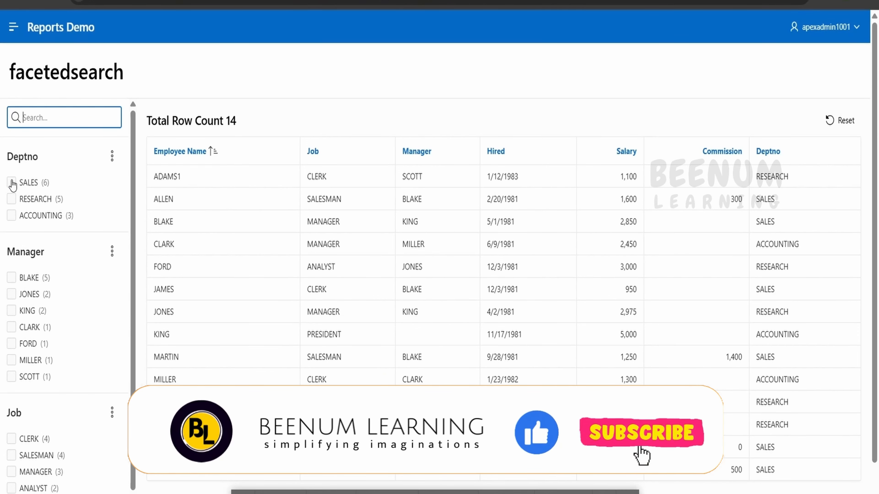
left_click(12, 183)
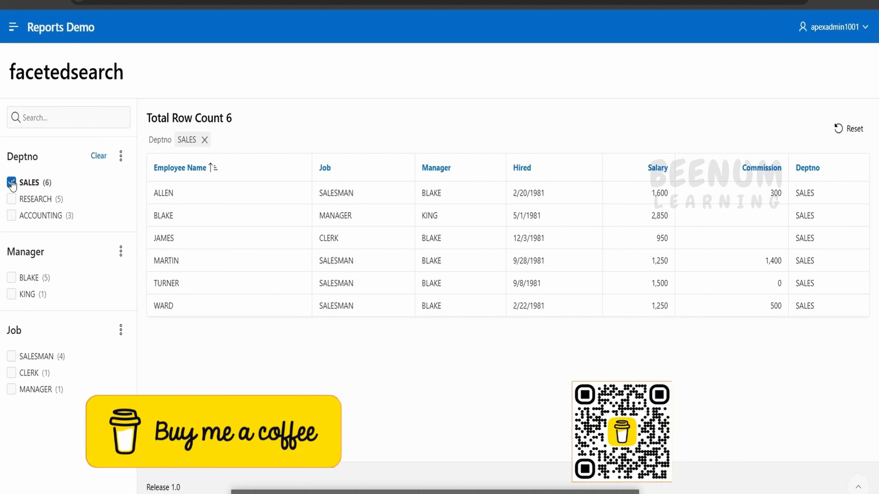
left_click(11, 183)
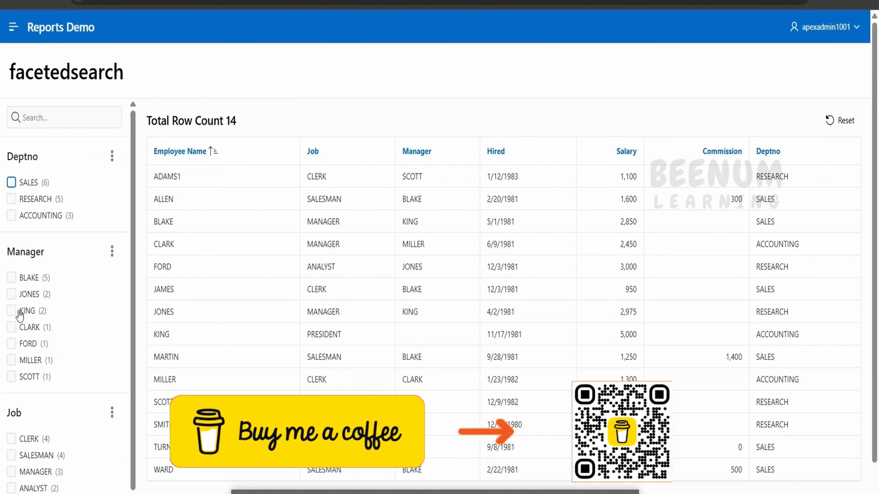
left_click(30, 447)
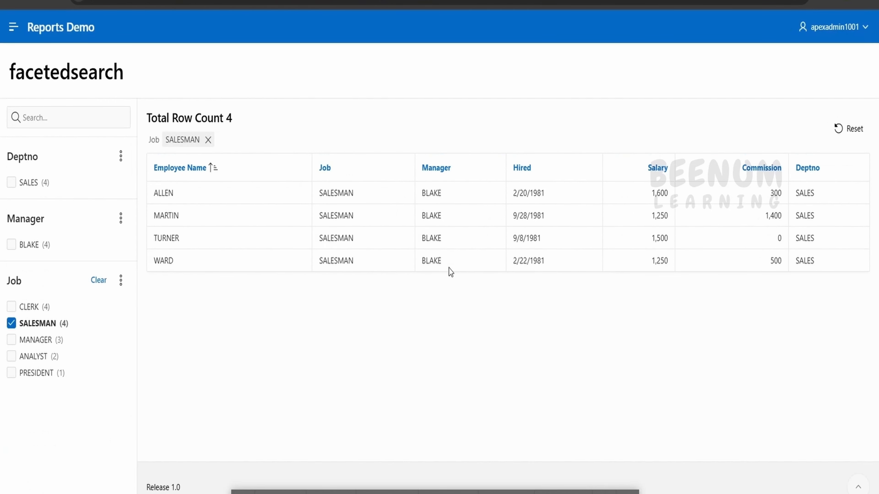
left_click(12, 323)
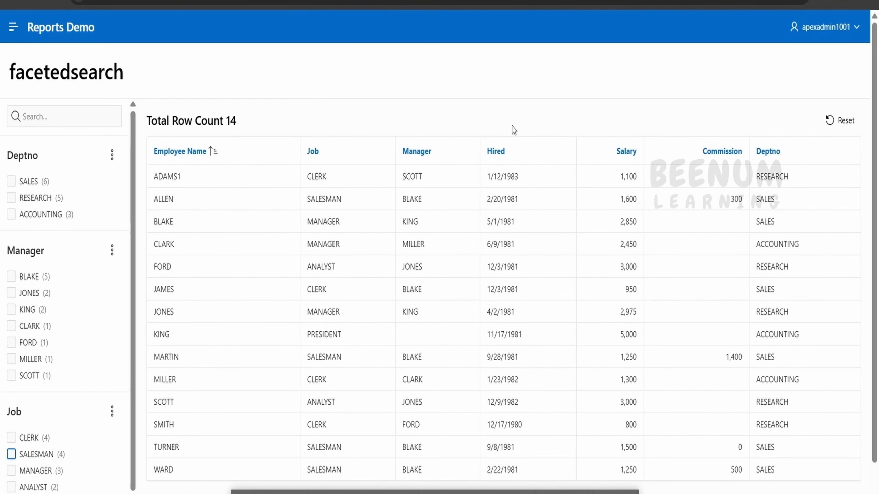
left_click(17, 311)
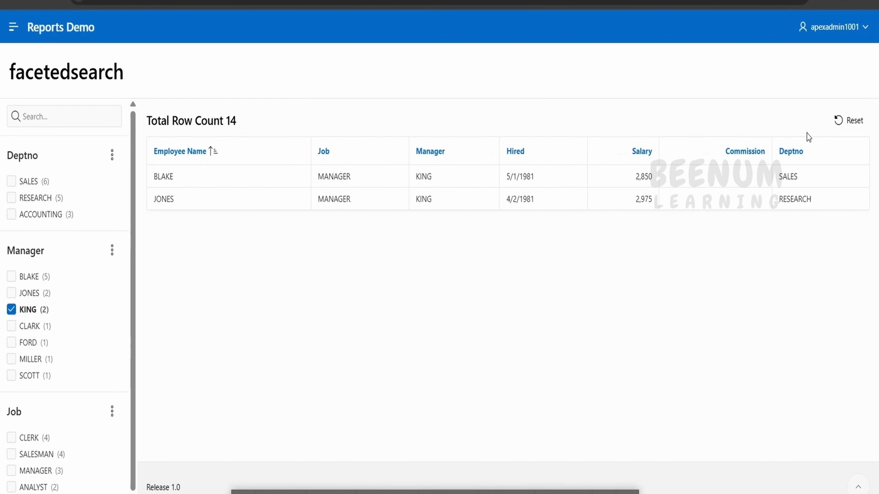
left_click(844, 123)
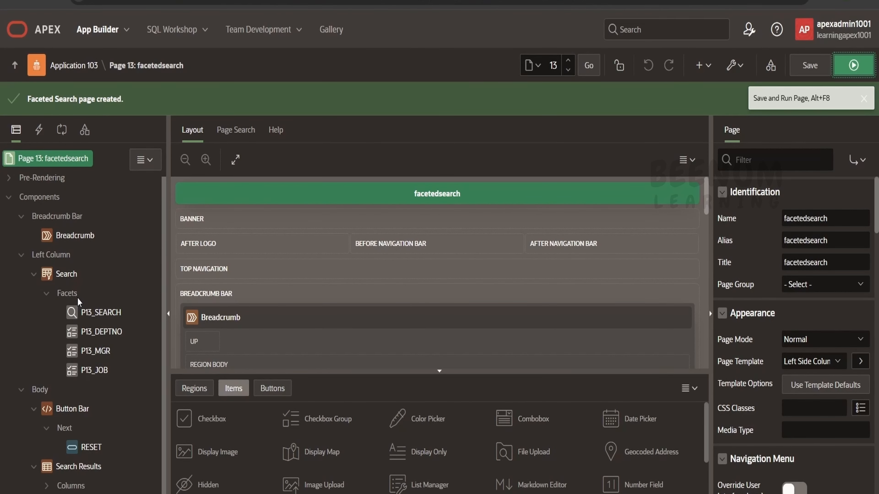
Step: Add a new facet to the page's Search region and set its source database column to SAL
right_click(69, 295)
left_click(105, 307)
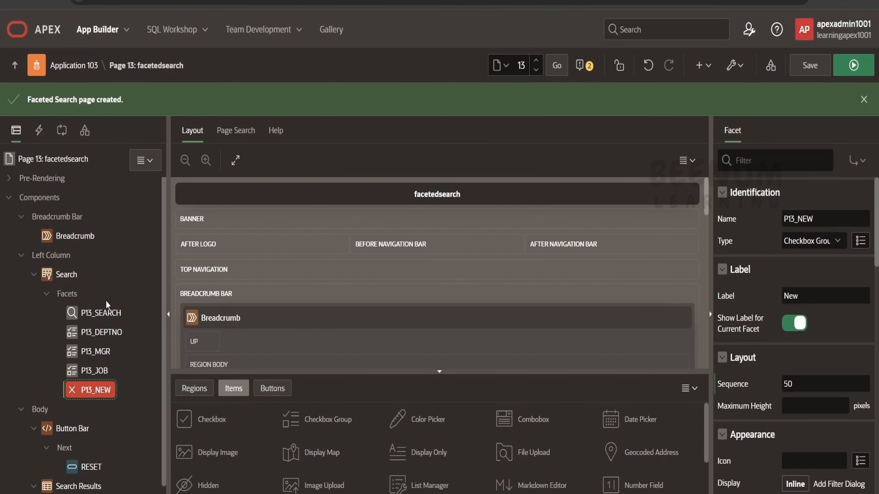
scroll(744, 273, "down", 5)
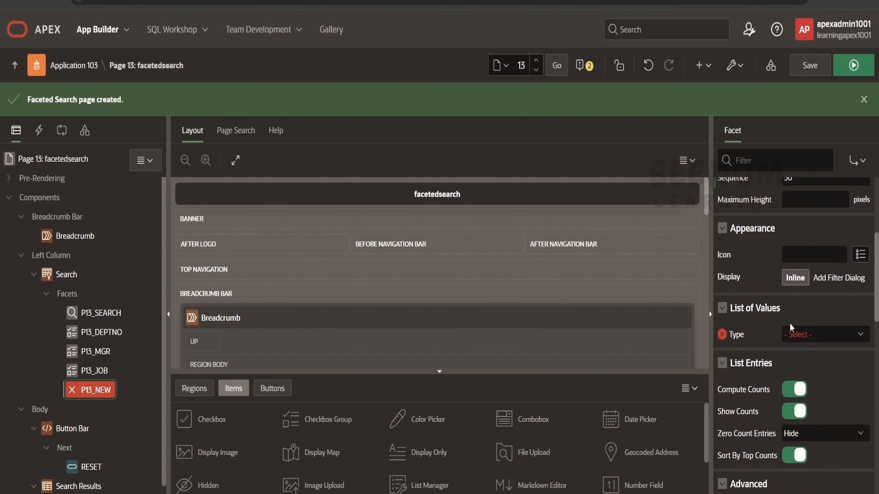
left_click(594, 69)
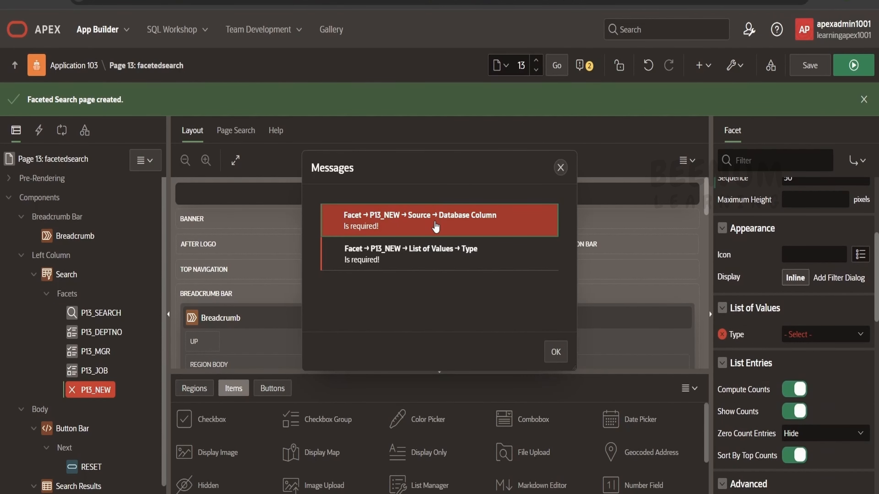
left_click(432, 164)
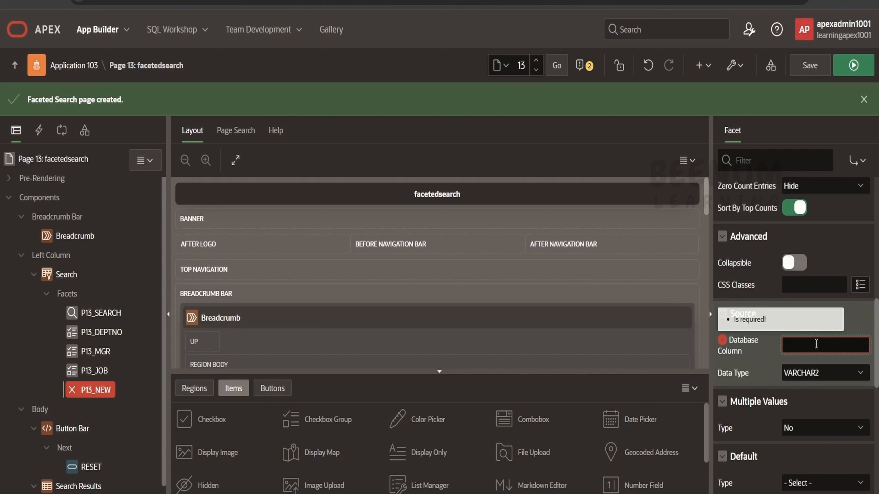
type("SAL")
Step: Set the new facet's list of values type to Distinct Values, and save and run the page
left_click(576, 69)
left_click(418, 232)
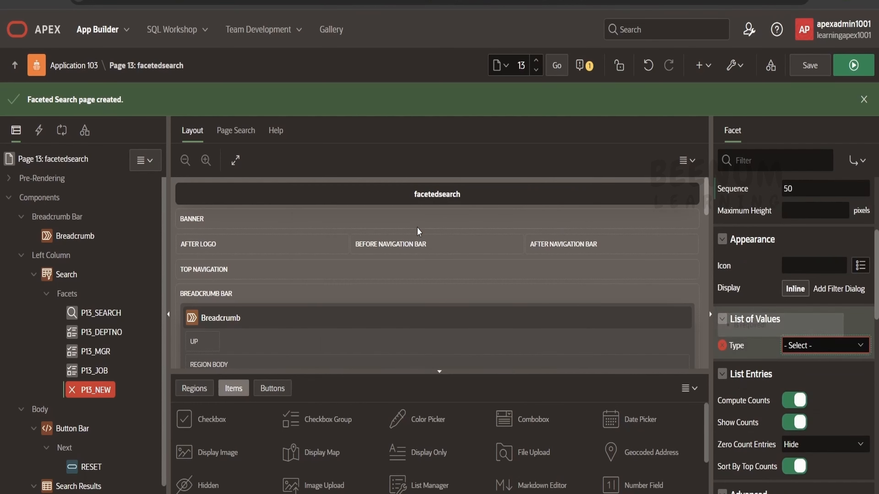
left_click(805, 351)
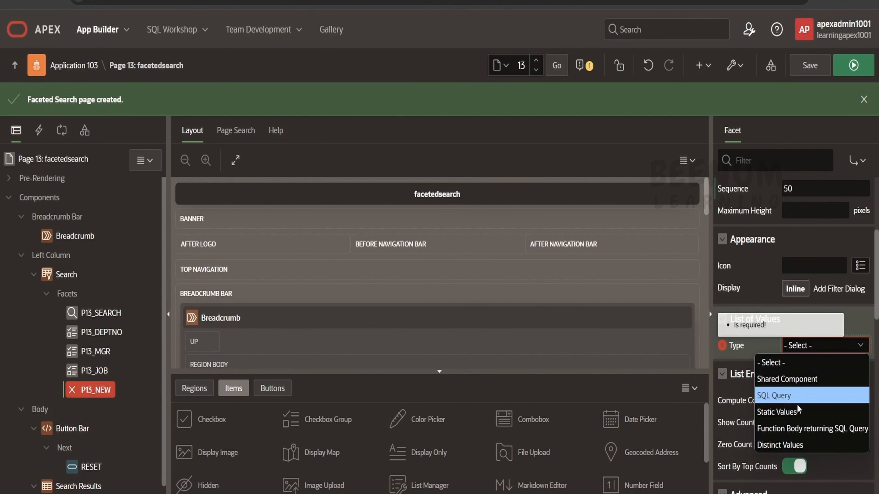
left_click(796, 445)
left_click(856, 67)
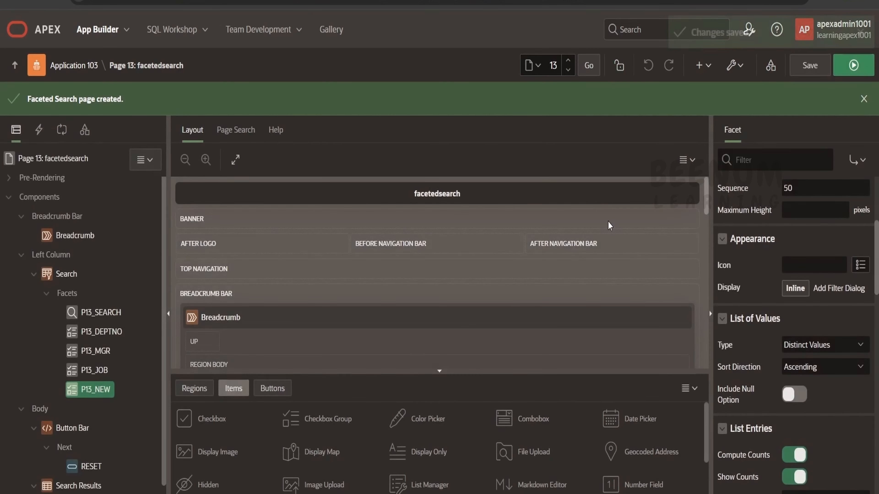
Step: Rename the new facet as P13_SAL and save the page
scroll(768, 238, "up", 3)
scroll(779, 205, "up", 2)
mouse_move(814, 218)
left_mouse_down()
mouse_move(787, 220)
mouse_move(798, 222)
left_mouse_up()
type("SAL")
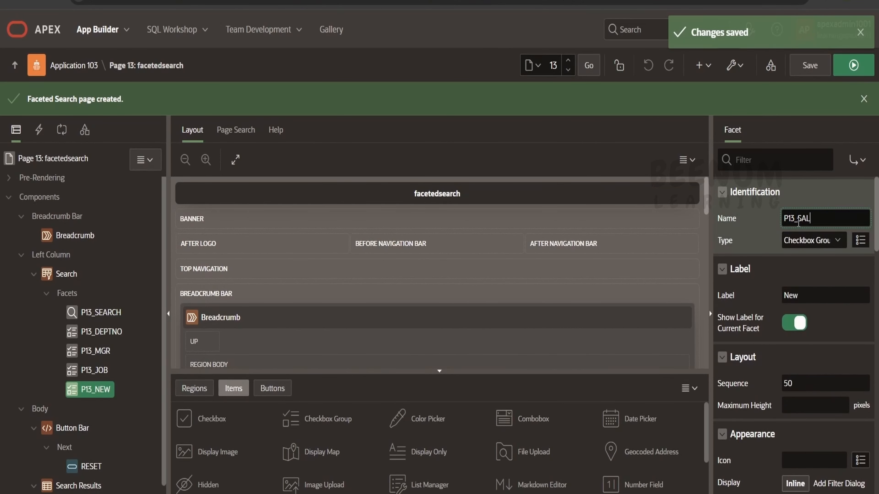
left_click(810, 66)
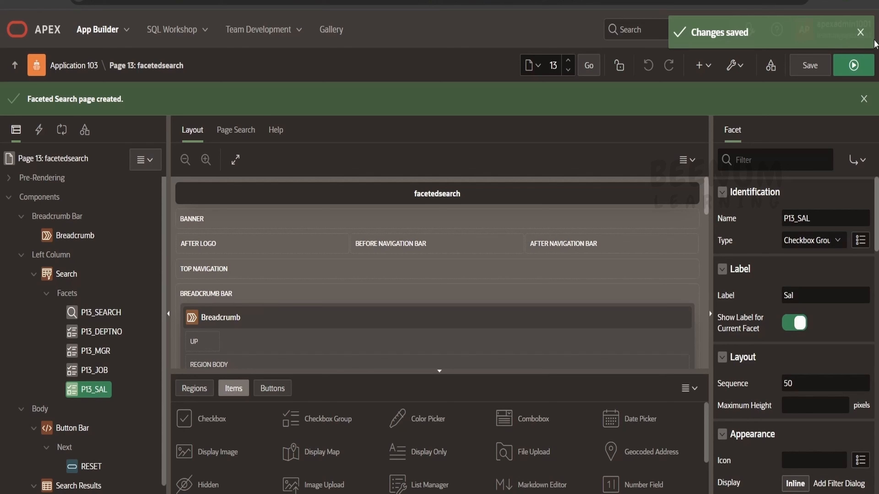
Step: Run the page and test the Sal facet by filtering on 1250 and 1300, clearing the 1250 filter at the end
left_click(856, 65)
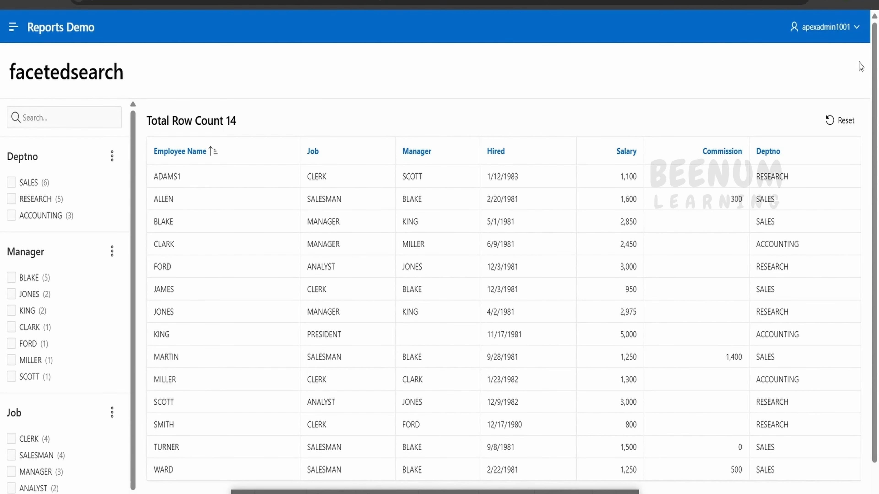
scroll(21, 367, "down", 5)
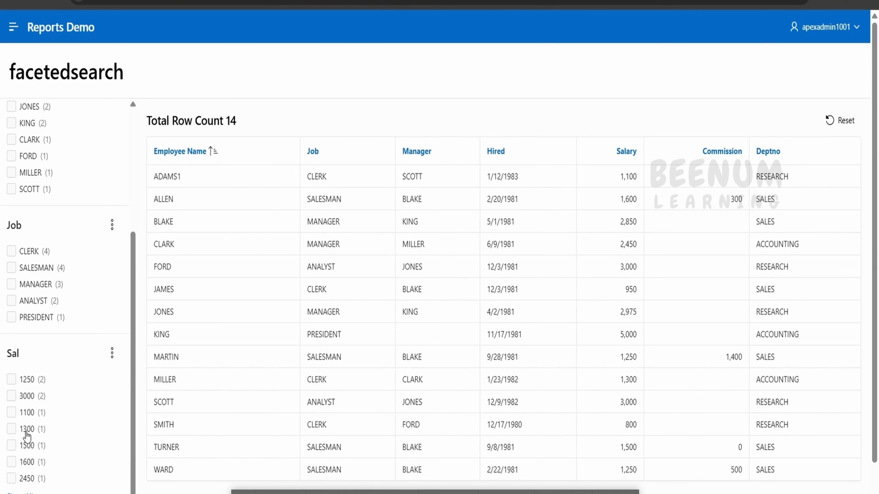
scroll(27, 436, "down", 1)
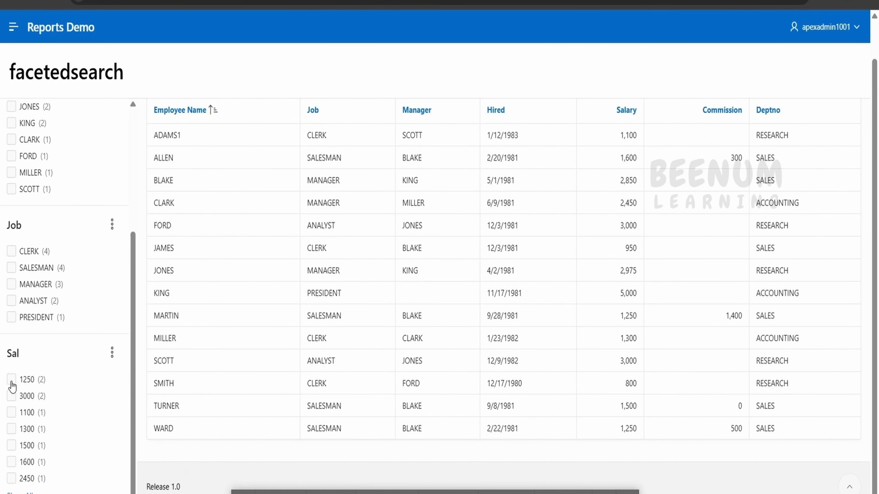
left_click(11, 379)
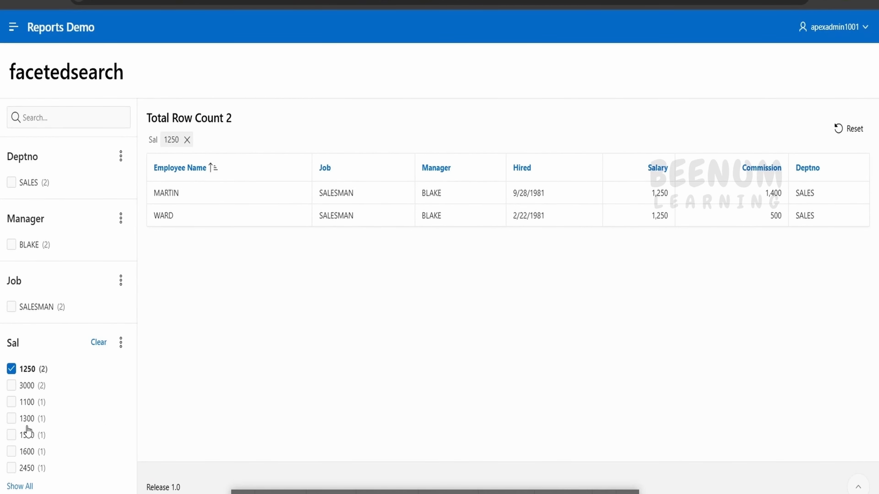
left_click(24, 420)
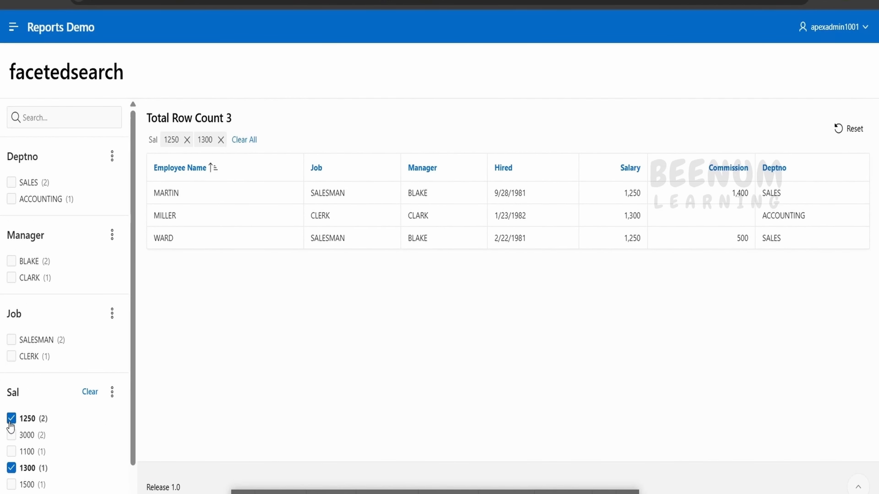
left_click(11, 419)
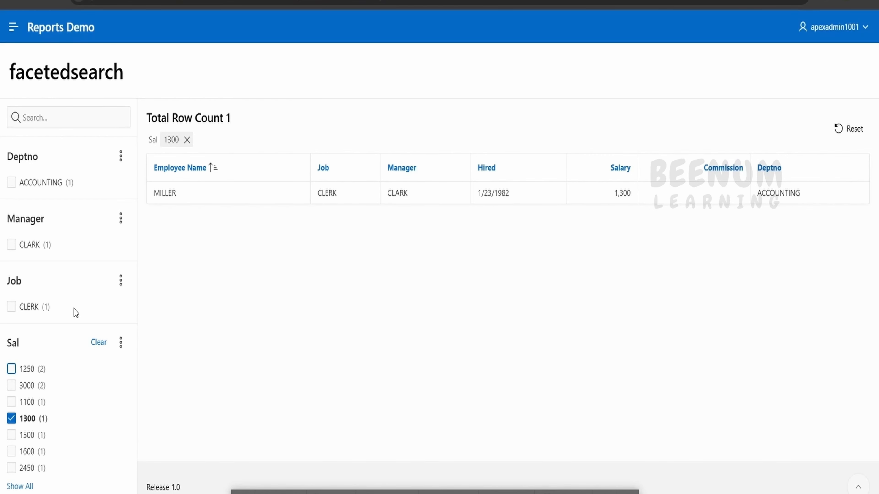
Step: Return to the Application 103 home page and start creating a new Smart Filters page
left_click(129, 6)
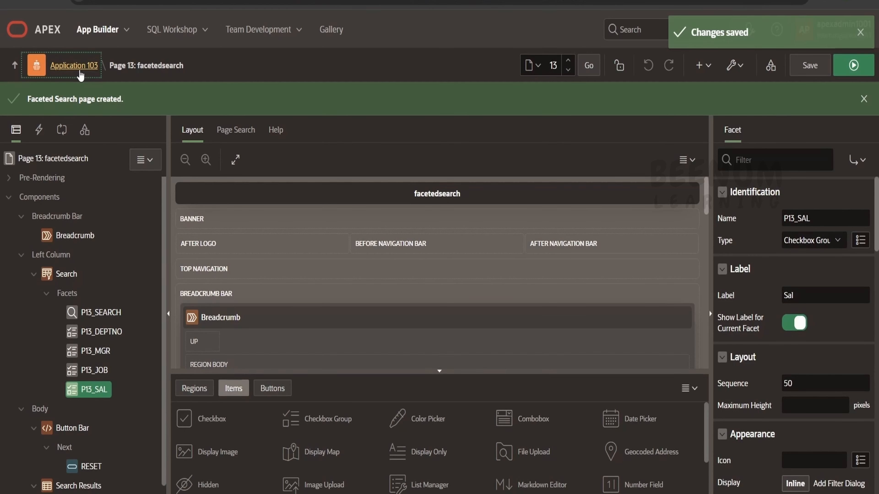
left_click(74, 65)
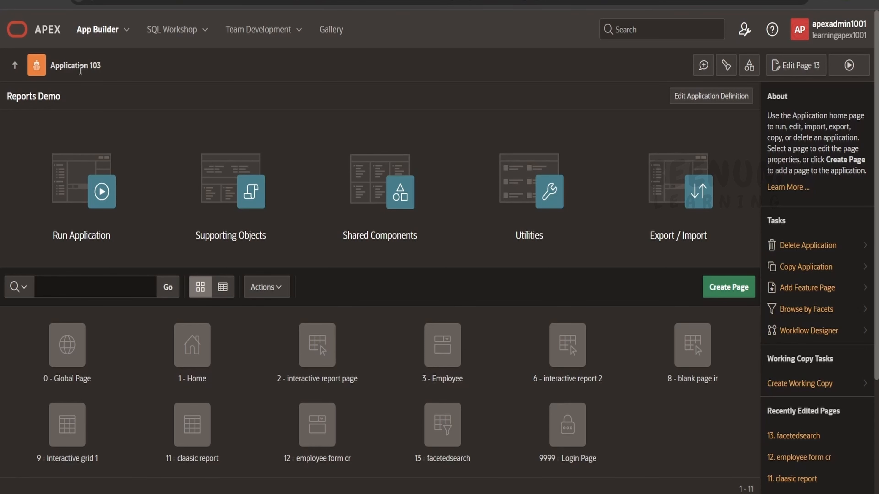
left_click(731, 288)
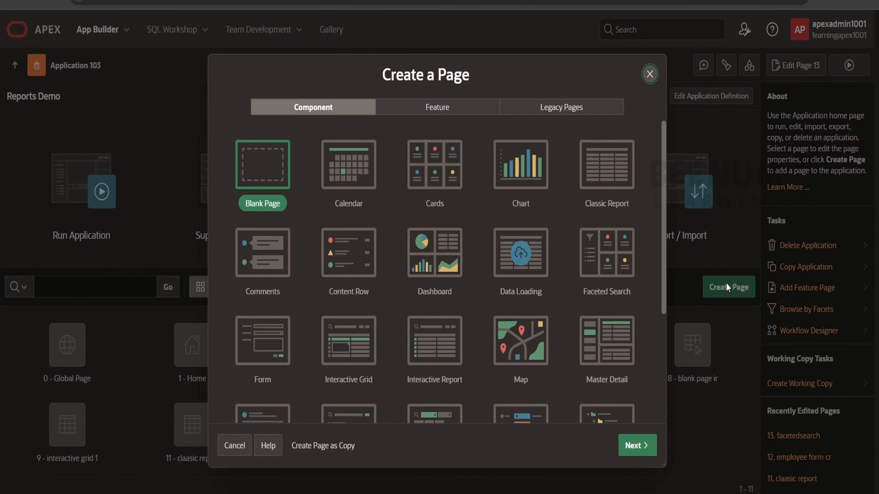
scroll(407, 232, "down", 5)
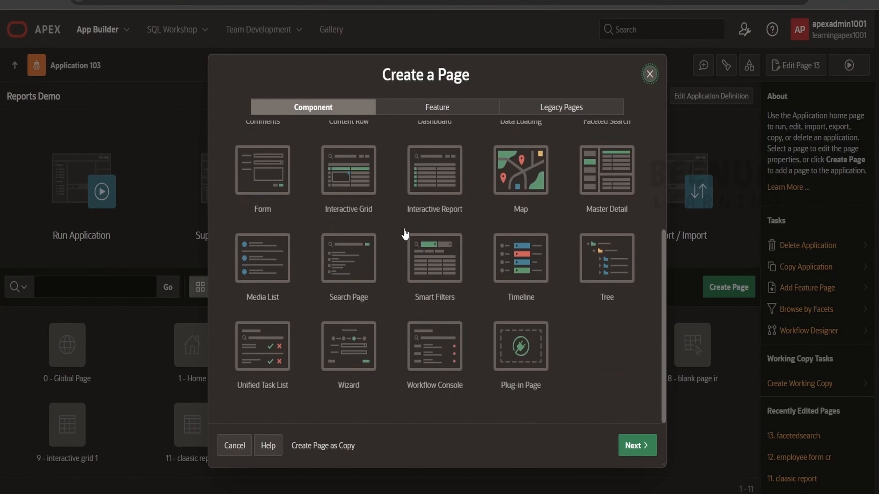
left_click(430, 258)
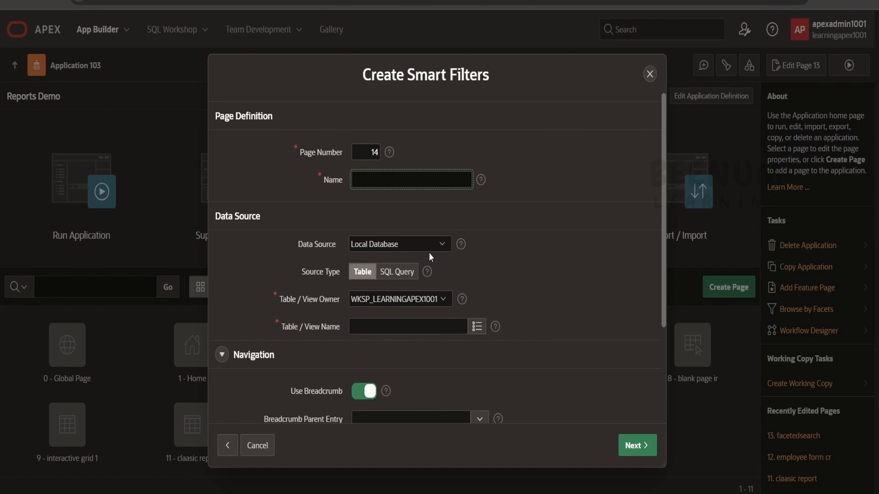
Step: Name the new page smart filter and use the EMP table as its data source
type("smart filter")
left_click(477, 327)
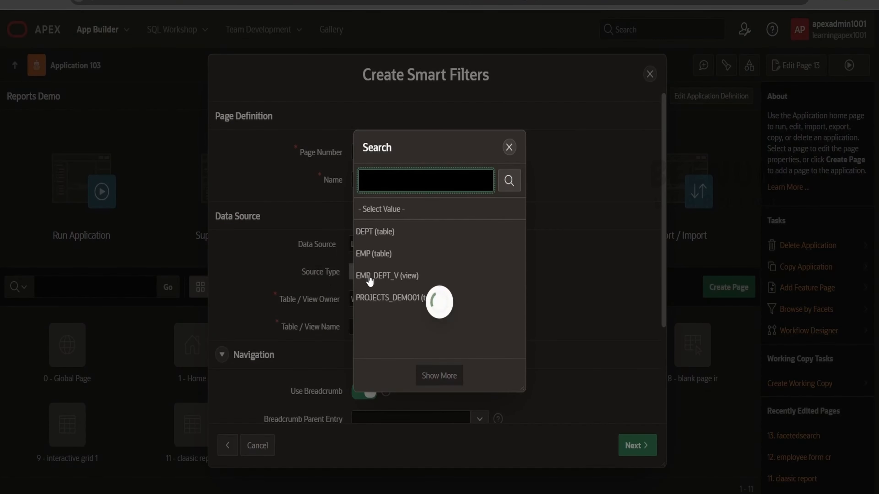
left_click(376, 254)
scroll(485, 349, "down", 4)
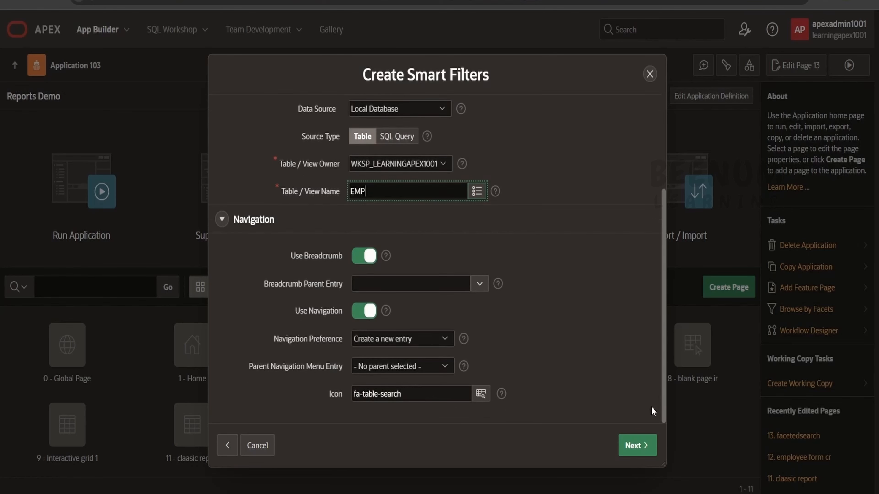
Step: Continue to the filter selection, exclude the SAL filter, and create the page
left_click(648, 445)
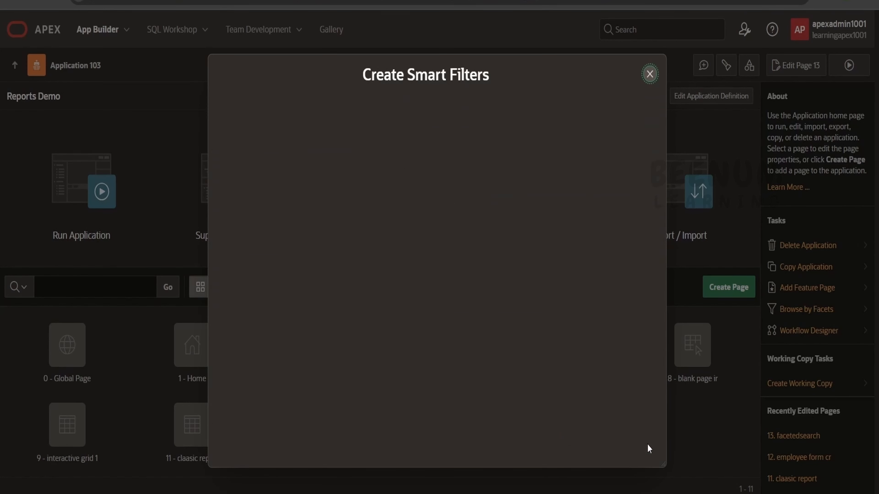
left_click(229, 331)
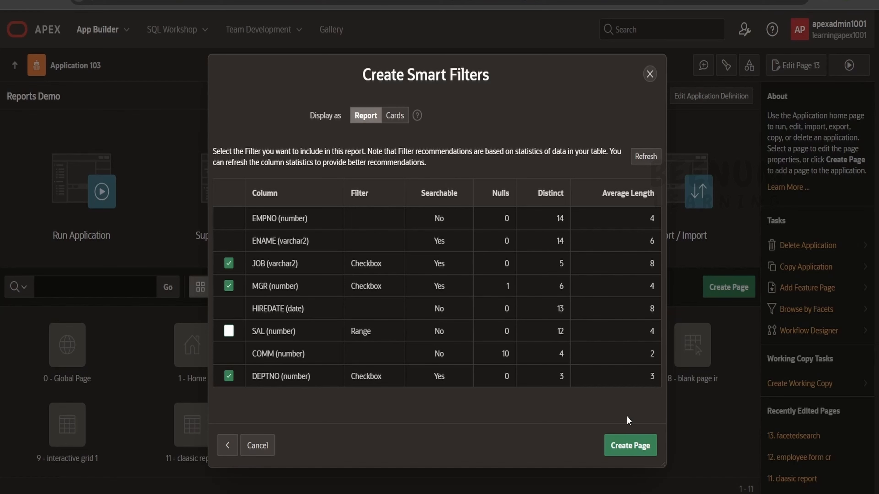
left_click(630, 446)
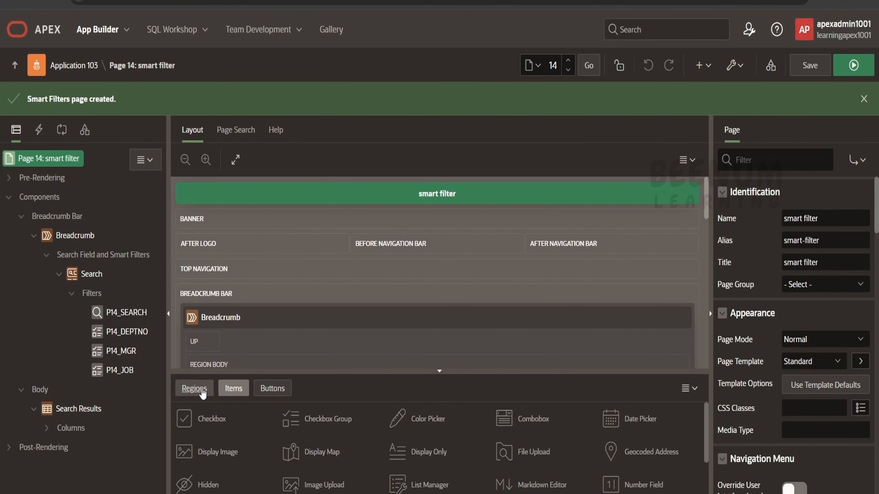
left_click(194, 388)
scroll(419, 468, "down", 3)
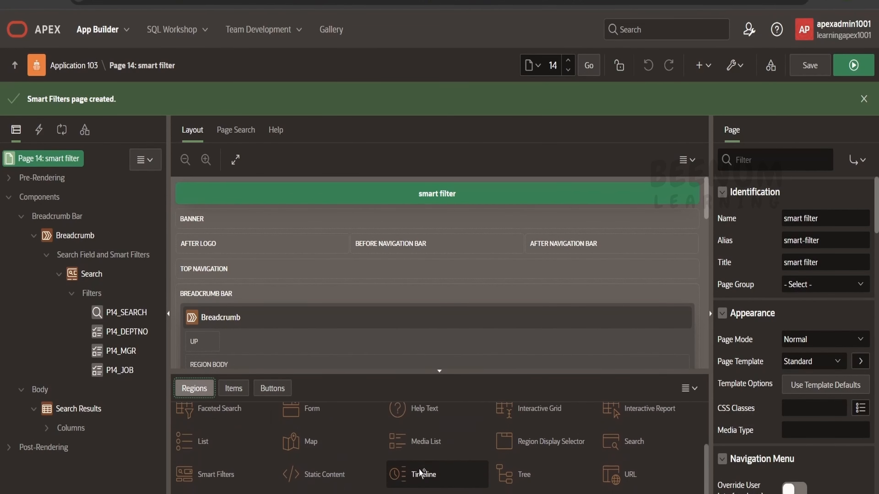
scroll(419, 469, "up", 3)
scroll(418, 469, "down", 2)
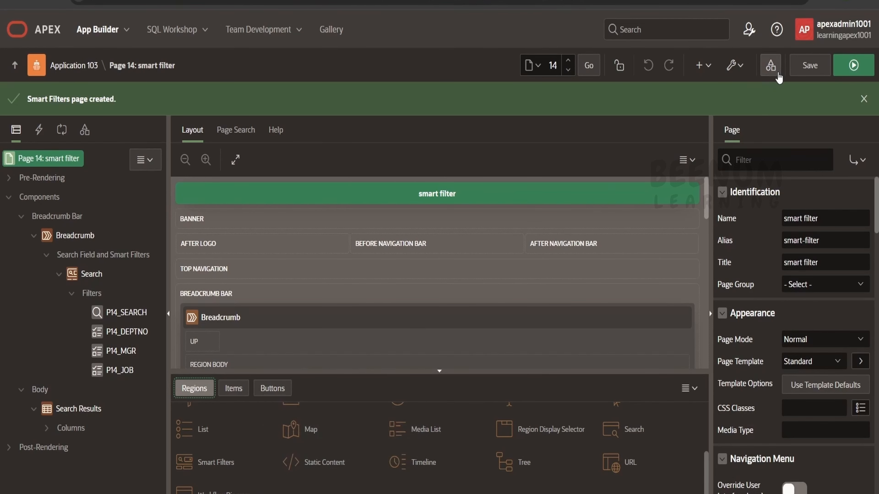
Step: Run the smart filter page and examine the search field's filter choices, the suggested filters and the report
left_click(863, 70)
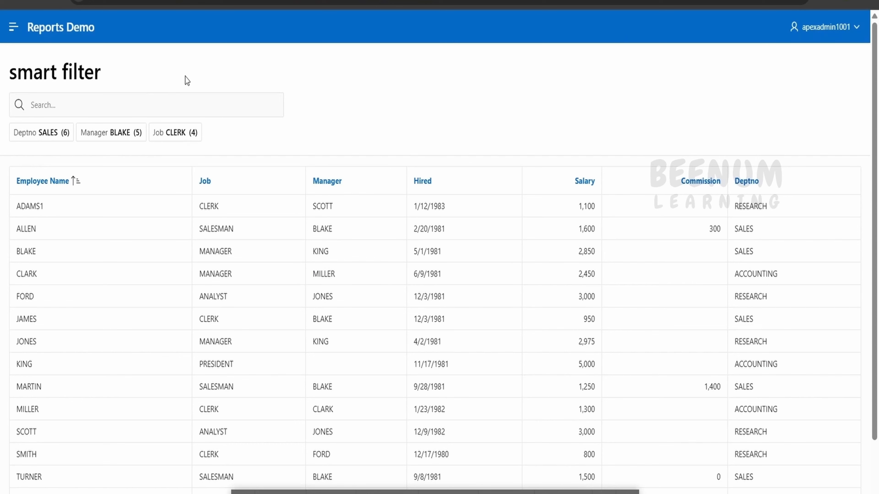
left_click(144, 101)
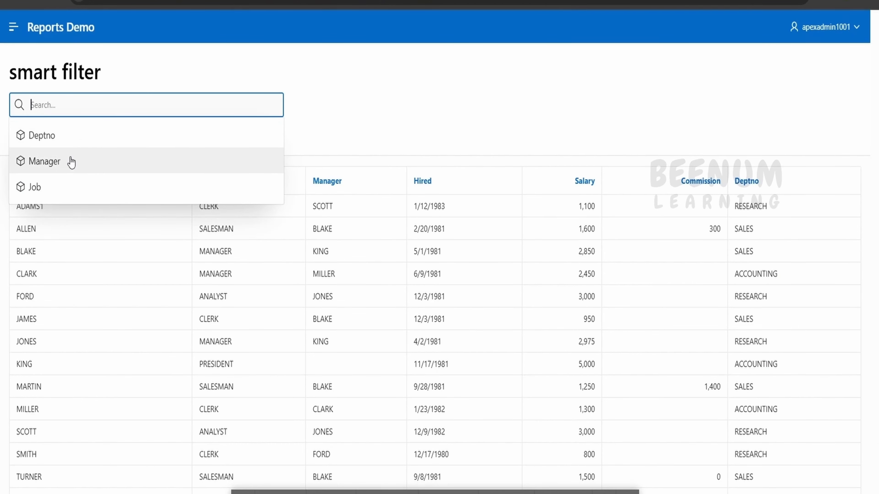
left_click(410, 93)
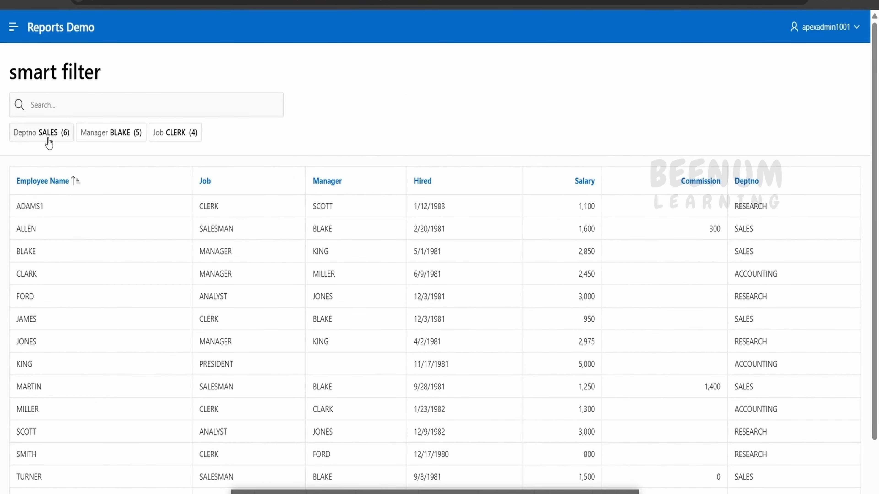
scroll(550, 308, "down", 2)
scroll(556, 301, "up", 2)
Step: Filter the report by Deptno SALES, and switch the Deptno filter to RESEARCH only
left_click(59, 136)
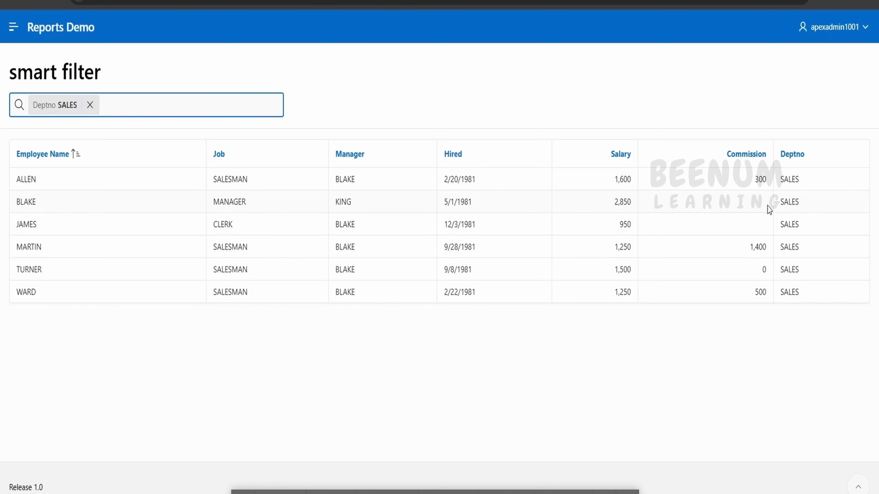
left_click(65, 110)
left_click(42, 155)
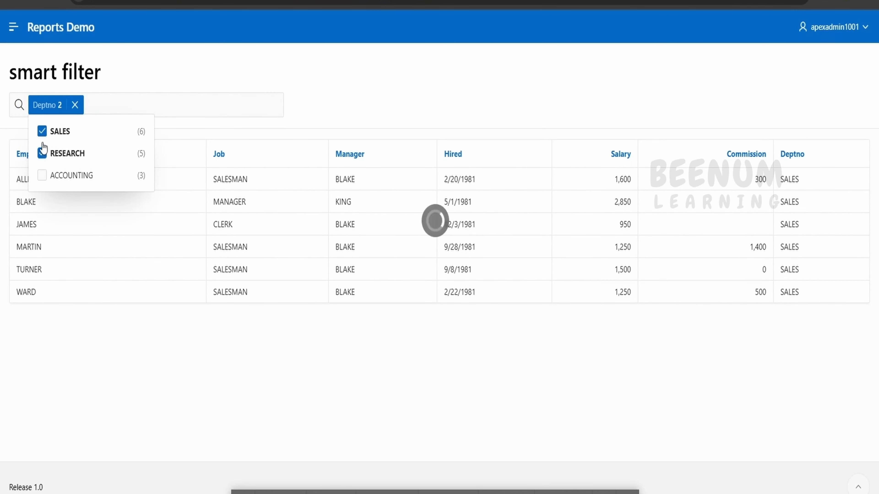
left_click(41, 136)
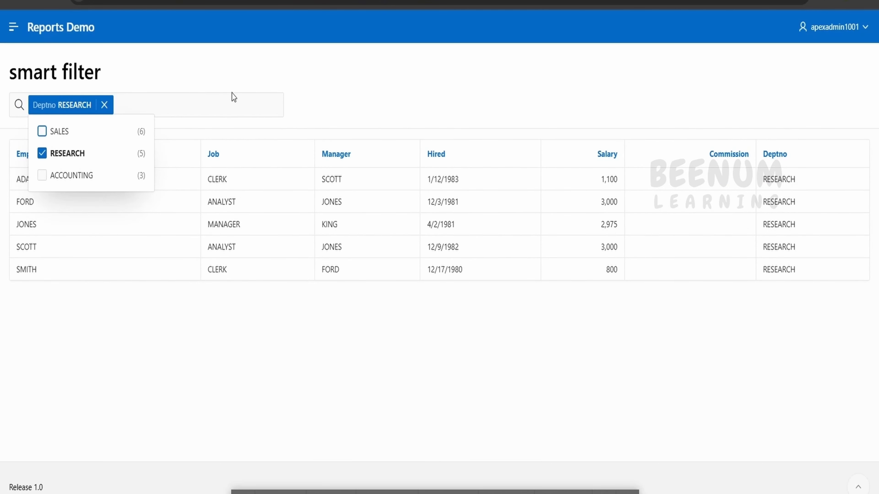
Step: Add a Manager filter for a single manager alongside the Deptno filter, and show the filters still available for the search
left_click(232, 104)
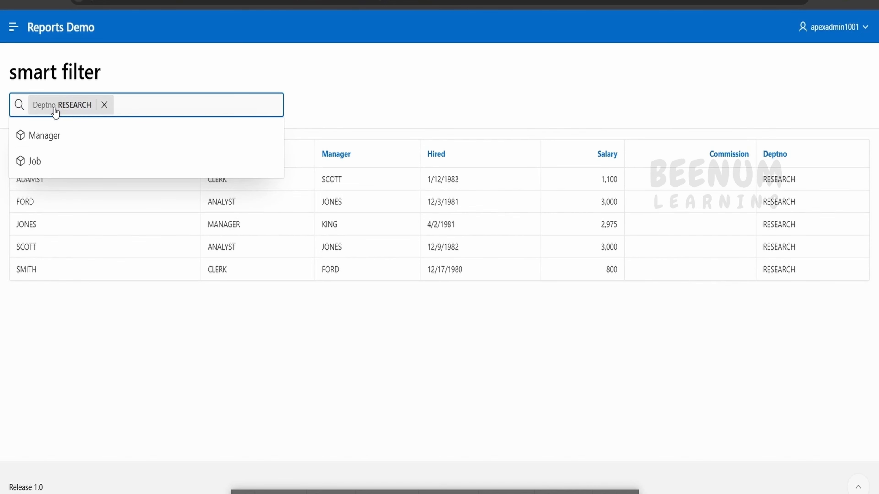
left_click(43, 138)
left_click(144, 199)
left_click(306, 71)
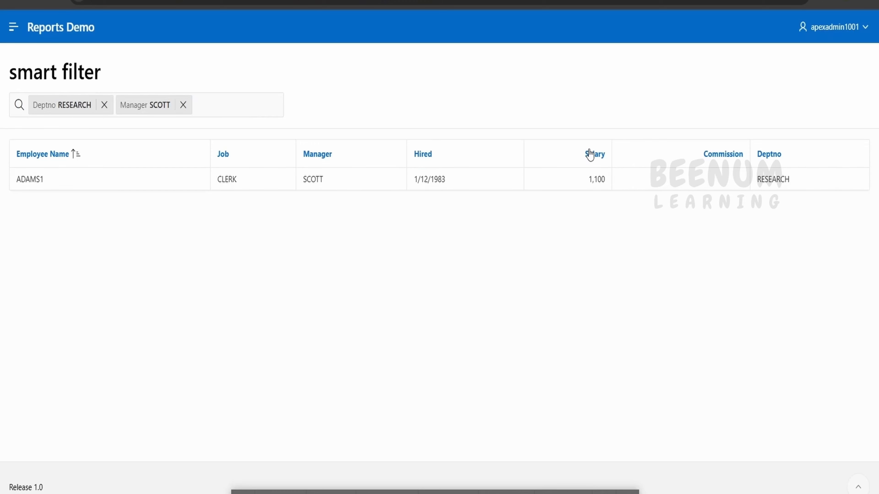
left_click(212, 100)
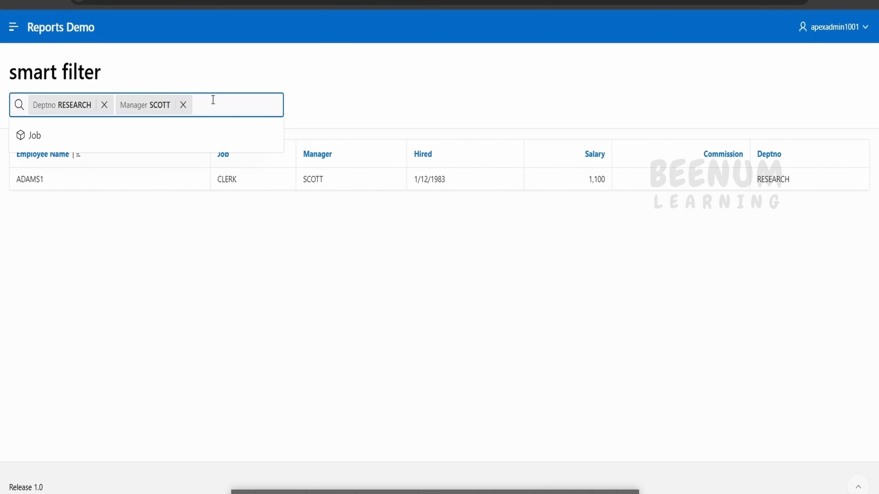